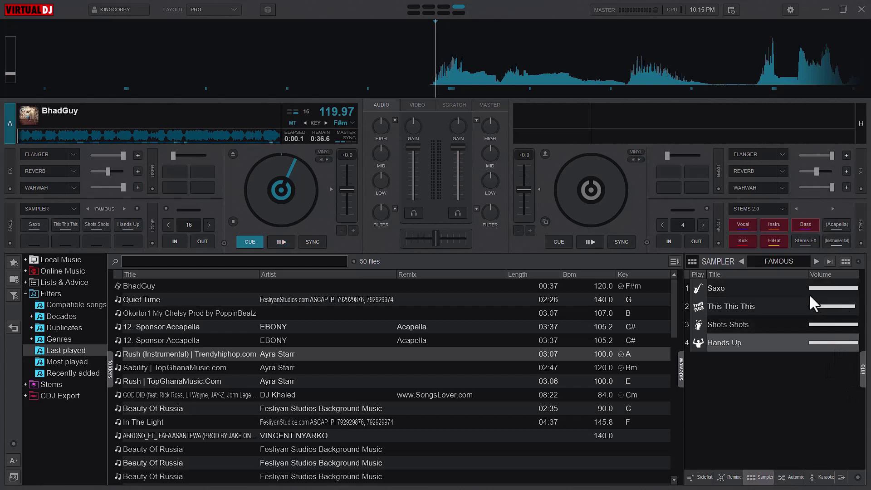
Toggle the sampler between pad and list views, ending on the sample list.
left_click(845, 261)
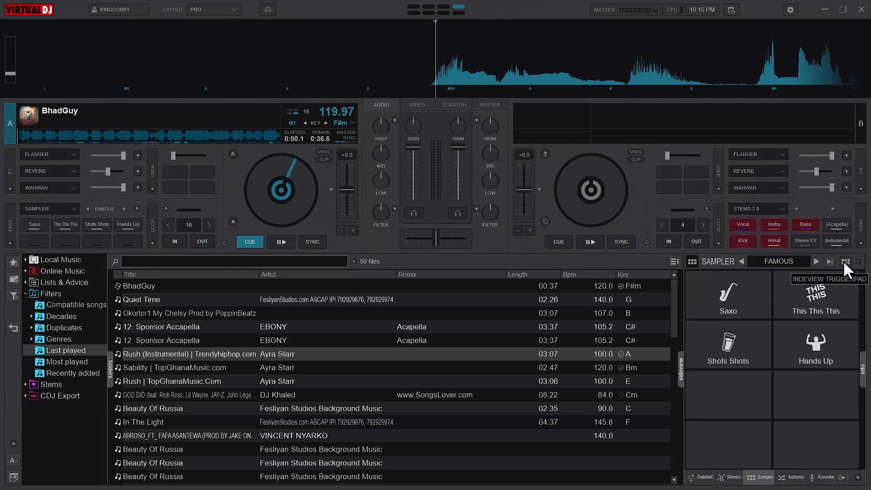
left_click(844, 262)
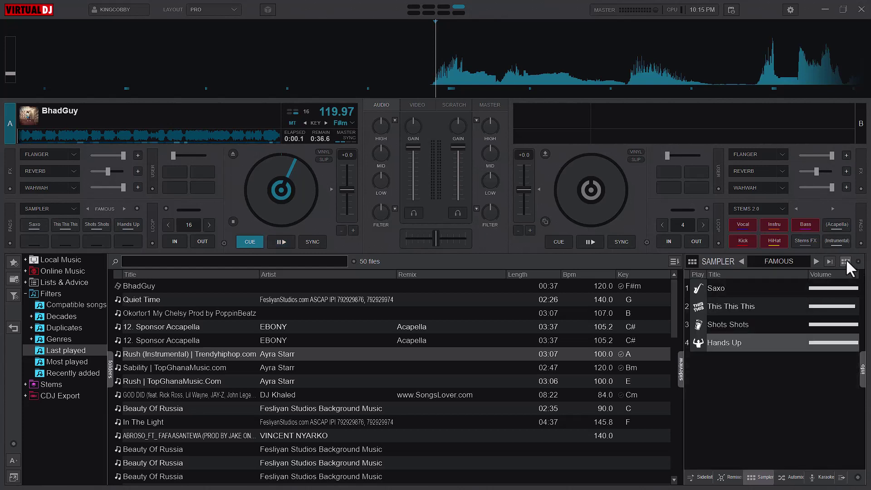
left_click(845, 261)
left_click(843, 259)
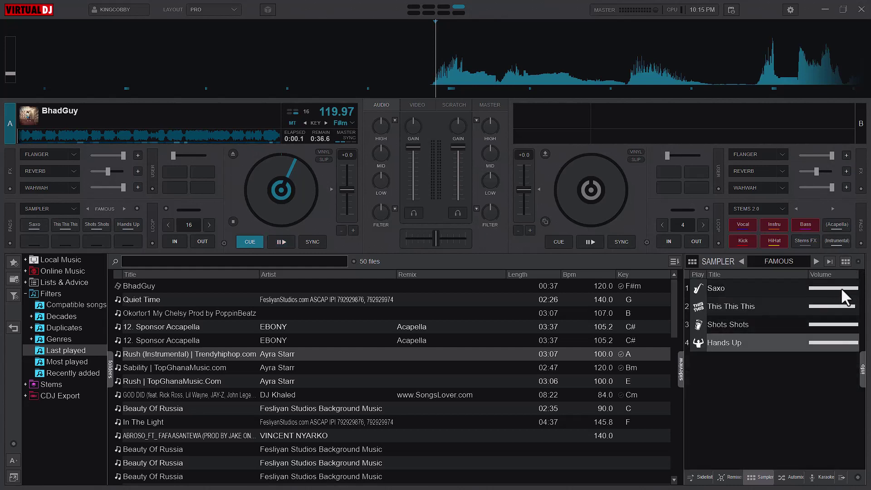
Adjust the Saxo, This This This and Shots Shots sample volumes with their sliders.
left_click_drag(859, 289, 844, 339)
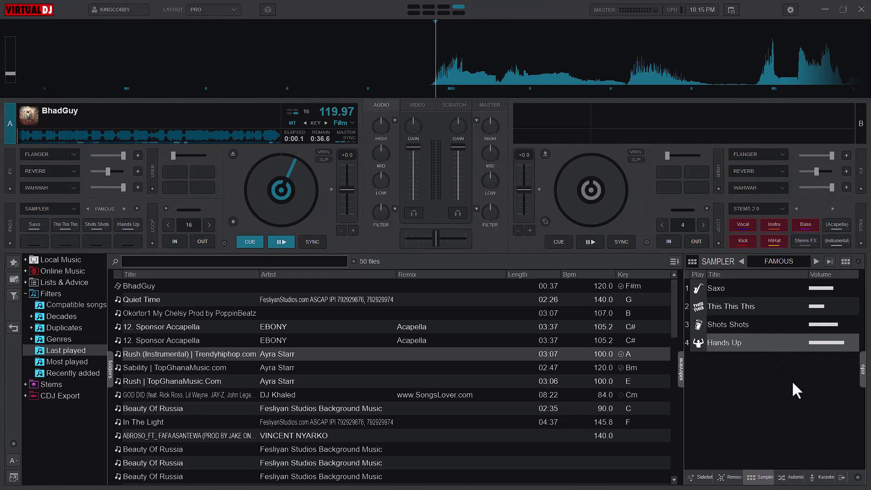
left_click_drag(820, 307, 866, 320)
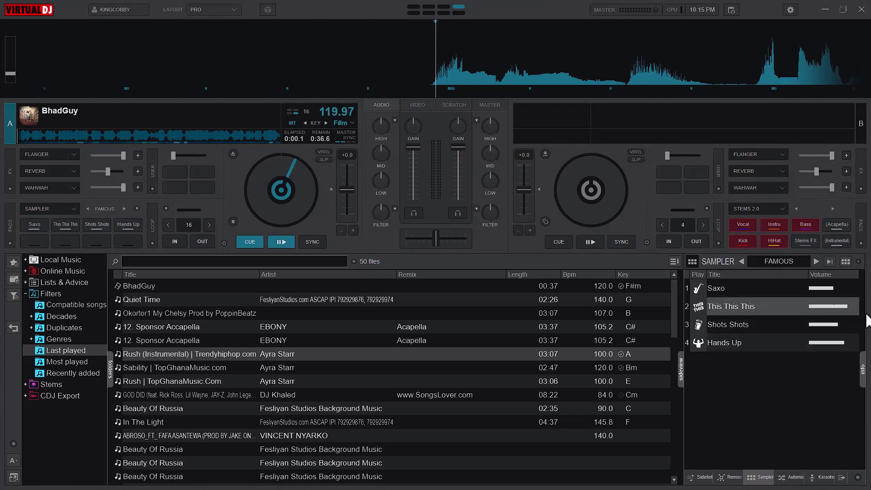
left_click_drag(832, 288, 856, 290)
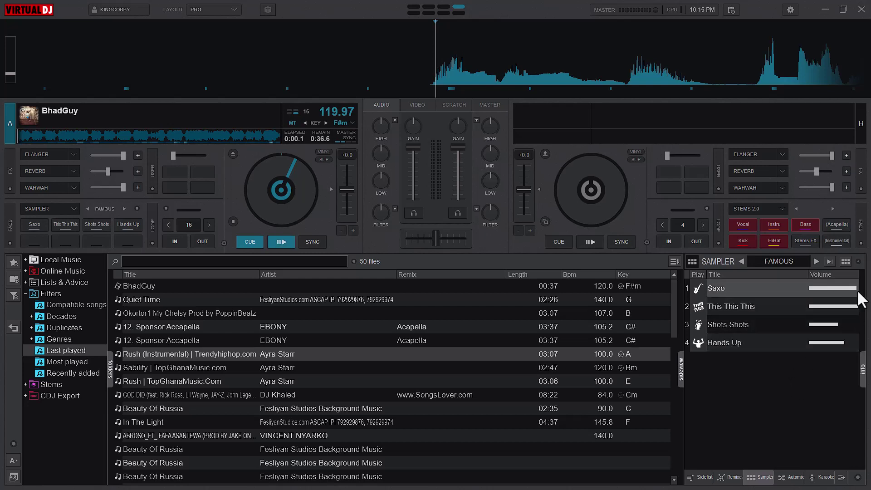
left_click_drag(835, 323, 841, 343)
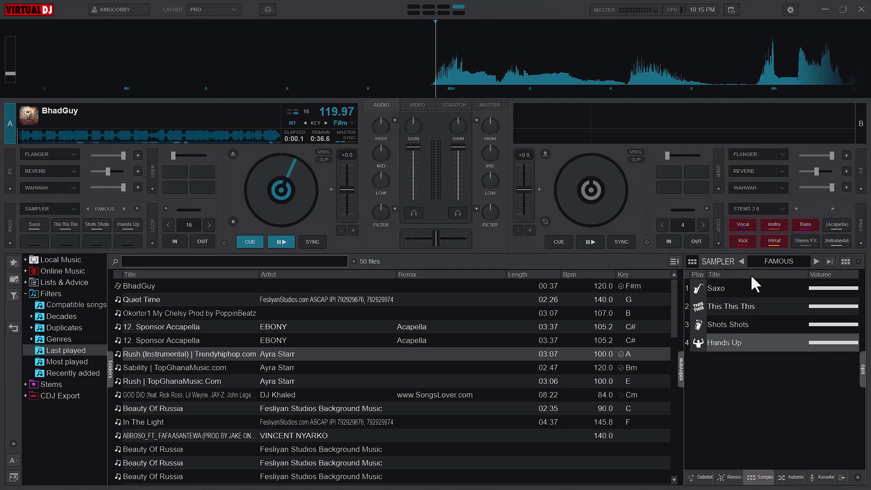
In keyboard Mapping settings, assign NUM- the action sampler_volume -5%, then focus the Saxo sample.
left_click(788, 8)
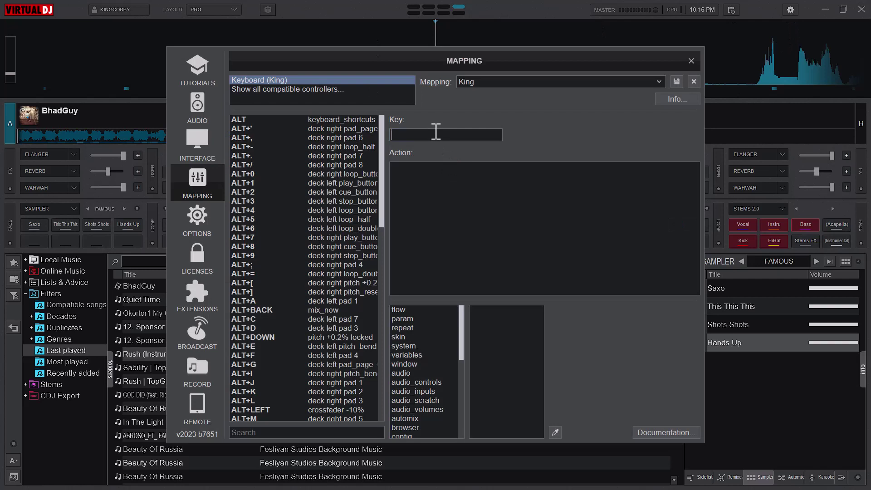
key("KP_Subtract")
type("sampler")
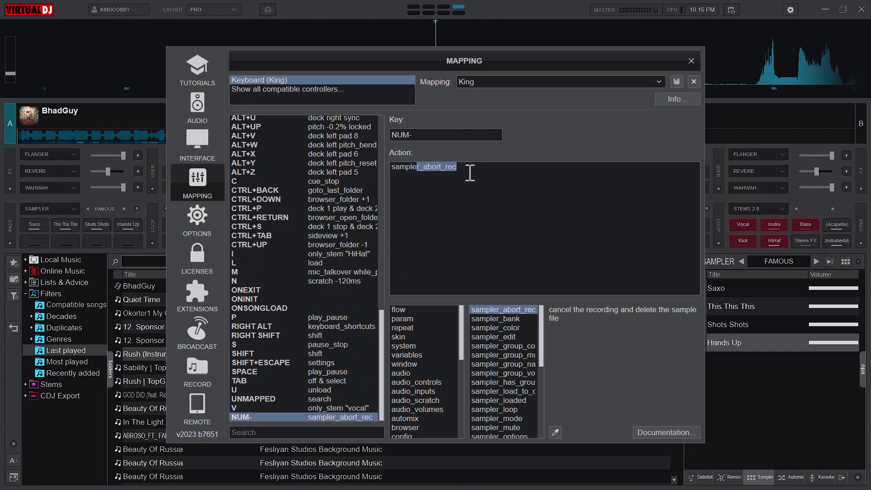
key("BackSpace")
key("BackSpace")
type("_vol")
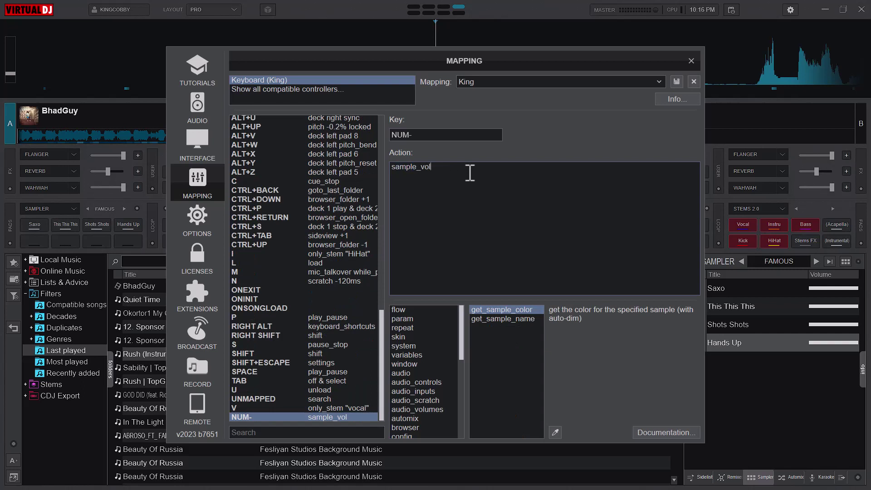
key("BackSpace")
key("BackSpace")
key("BackSpace")
key("BackSpace")
type("r")
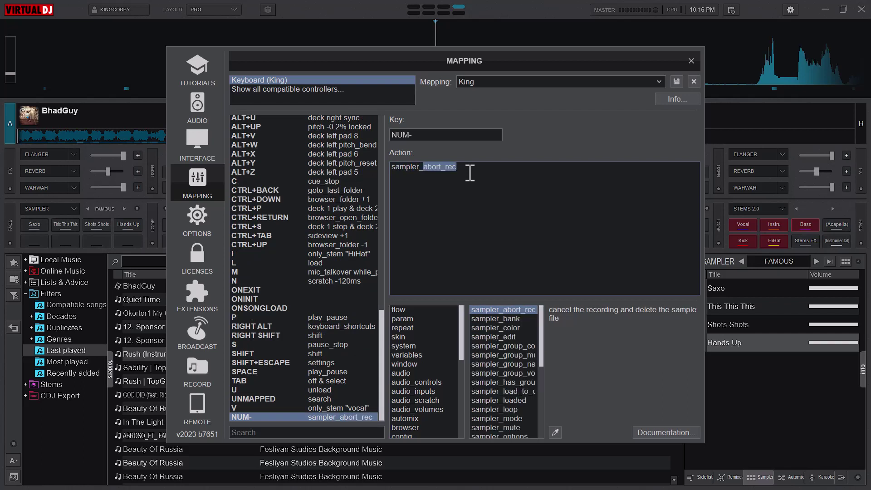
type("_volum")
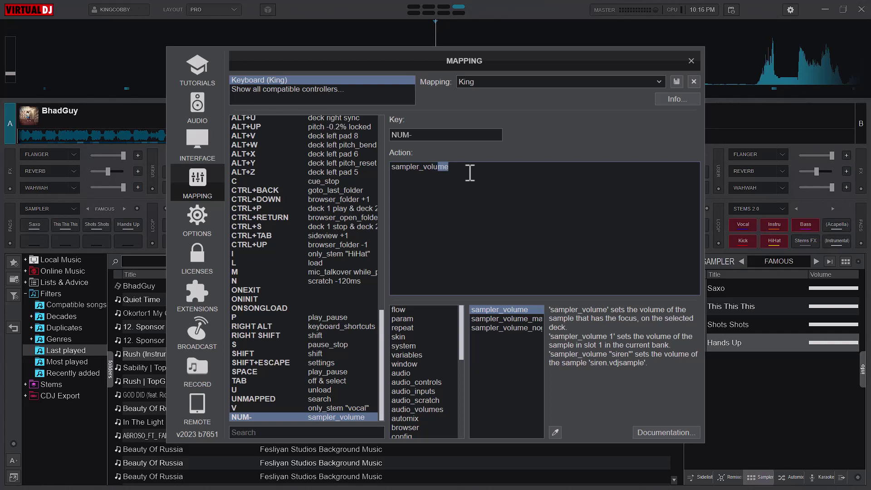
left_click(511, 311)
type("-5%")
left_click(739, 288)
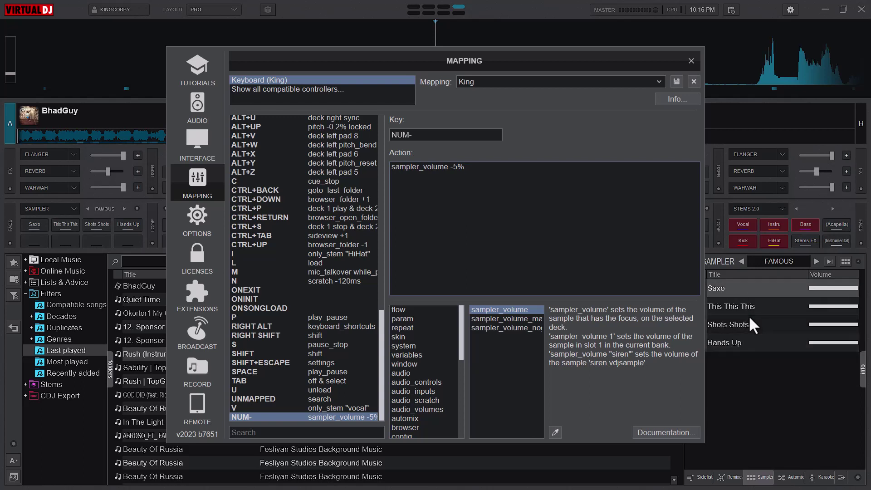
Clear stray dashes from the action, lower Saxo's volume to zero with NUM-, then select the action text.
left_click_drag(555, 66, 488, 66)
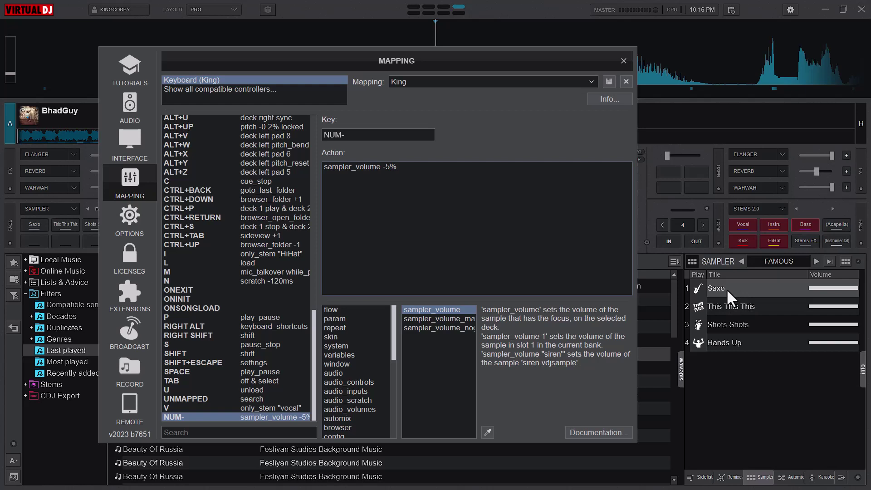
type("-------------")
key("BackSpace")
key("BackSpace")
key("BackSpace")
key("BackSpace")
key("BackSpace")
key("BackSpace")
key("BackSpace")
key("BackSpace")
key("BackSpace")
key("BackSpace")
key("BackSpace")
key("BackSpace")
key("BackSpace")
key("KP_Subtract")
key("KP_Subtract")
key("KP_Subtract")
key("KP_Subtract")
key("KP_Subtract")
key("KP_Subtract")
key("KP_Subtract")
key("KP_Subtract")
key("KP_Subtract")
key("KP_Subtract")
key("KP_Subtract")
key("KP_Subtract")
key("KP_Subtract")
key("KP_Subtract")
key("KP_Subtract")
key("KP_Subtract")
key("KP_Subtract")
left_click_drag(424, 168, 250, 196)
key("ctrl+c")
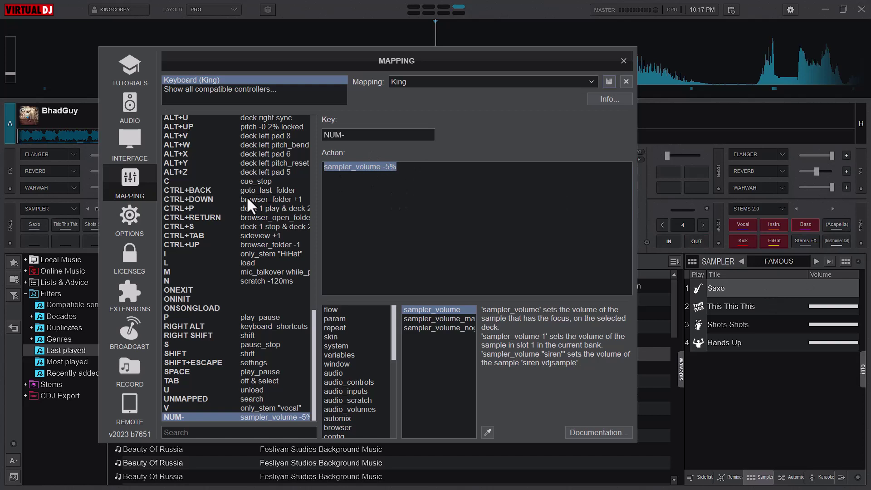
Map NUM+ to sampler_volume +5% by pasting the copied action and changing -5% to +5%.
left_click(350, 135)
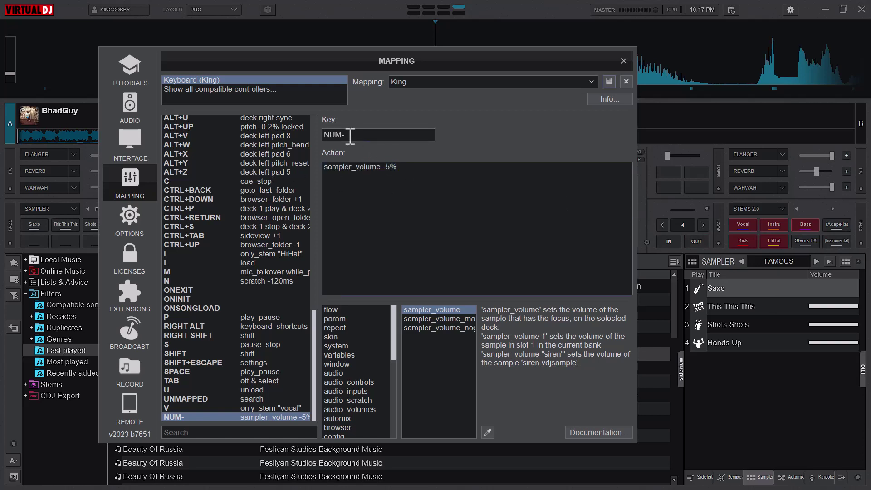
key("KP_Add")
left_click(379, 167)
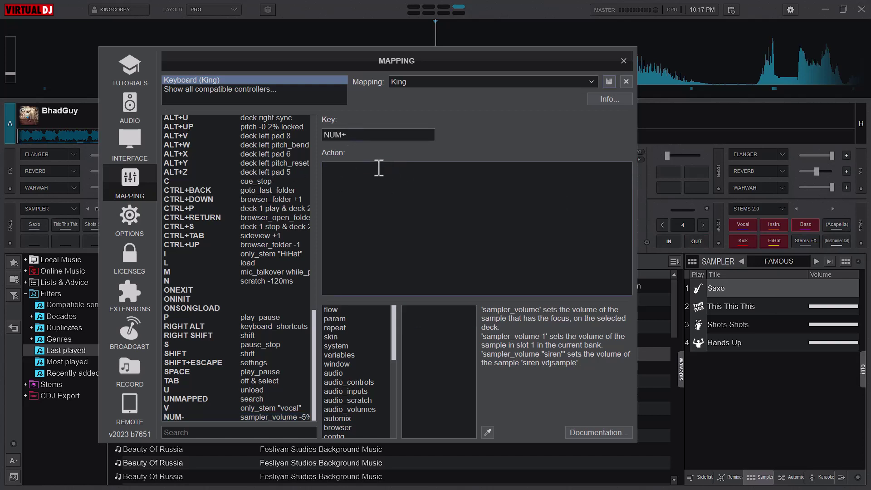
key("ctrl+v")
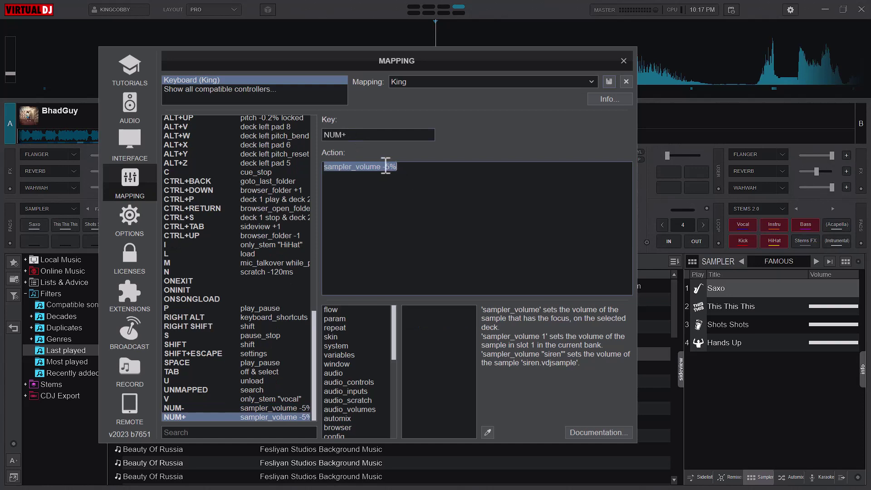
left_click(391, 166)
double_click(388, 166)
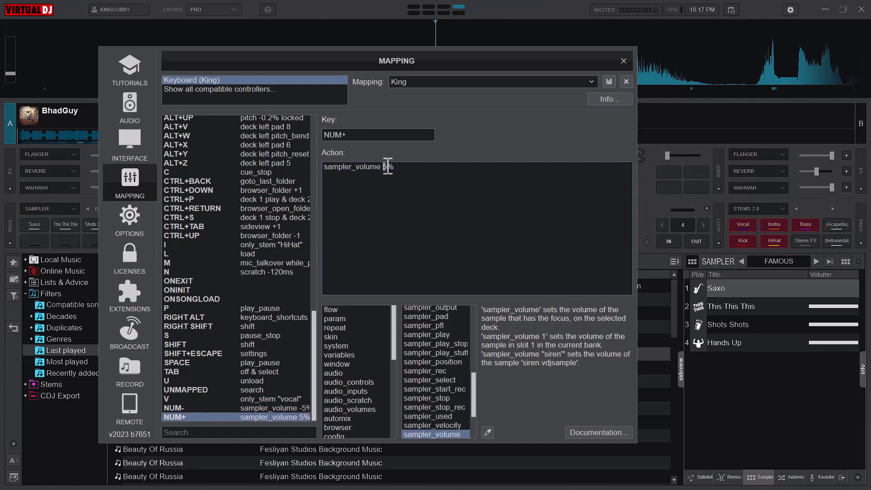
type("+%")
left_click(388, 166)
type("5")
Test NUM+ and NUM- on Saxo, leaving its volume at about half.
key("KP_Add")
key("KP_Add")
key("KP_Add")
key("KP_Add")
key("KP_Add")
key("KP_Add")
key("KP_Subtract")
key("KP_Subtract")
key("KP_Subtract")
key("KP_Subtract")
key("KP_Subtract")
key("KP_Subtract")
key("KP_Add")
key("KP_Add")
key("KP_Add")
key("KP_Add")
key("KP_Add")
key("KP_Add")
key("KP_Add")
key("KP_Subtract")
key("KP_Subtract")
key("KP_Subtract")
key("KP_Subtract")
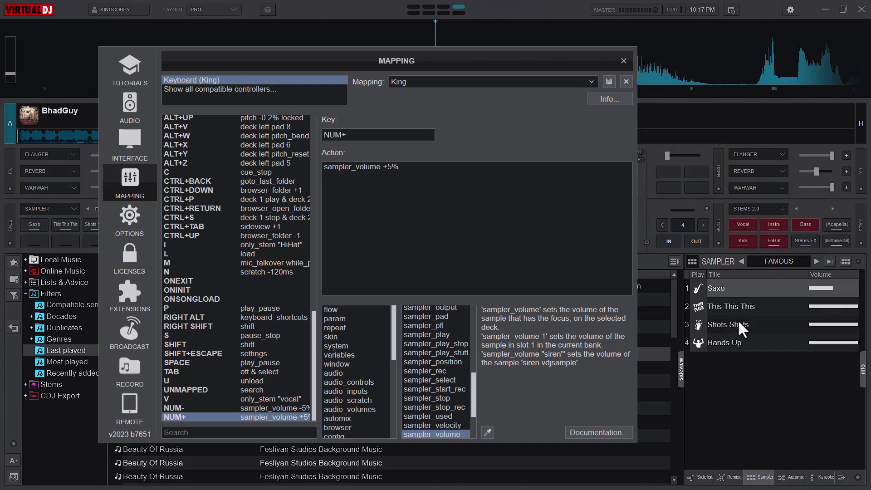
Lower the This This This and Shots Shots sample volumes in 5% steps.
left_click(736, 309)
key("KP_Subtract")
key("KP_Subtract")
key("KP_Subtract")
key("KP_Subtract")
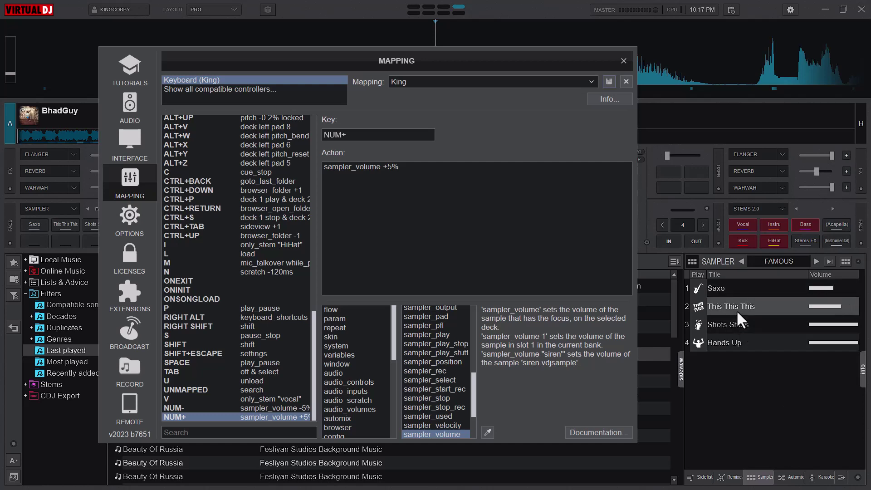
key("KP_Subtract")
key("KP_Subtract")
key("KP_Subtract")
key("KP_Subtract")
key("KP_Subtract")
key("KP_Subtract")
key("KP_Subtract")
key("KP_Add")
key("KP_Add")
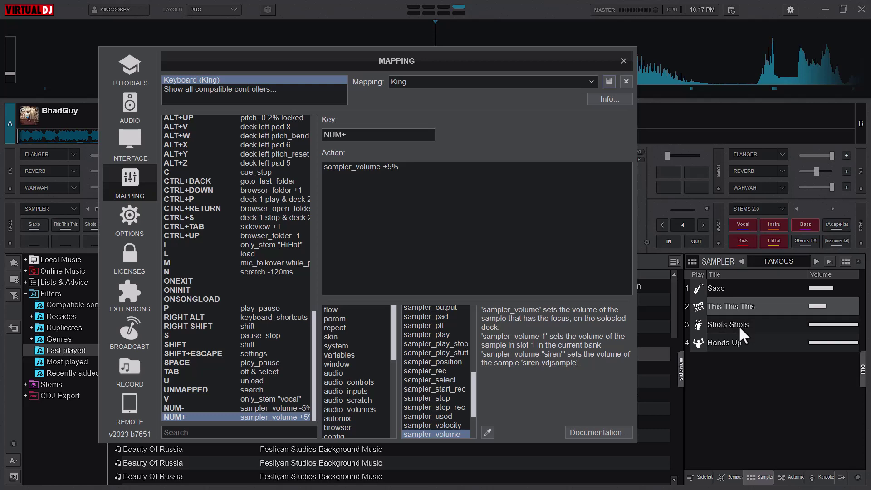
left_click(738, 325)
key("KP_Subtract")
key("KP_Subtract")
key("KP_Subtract")
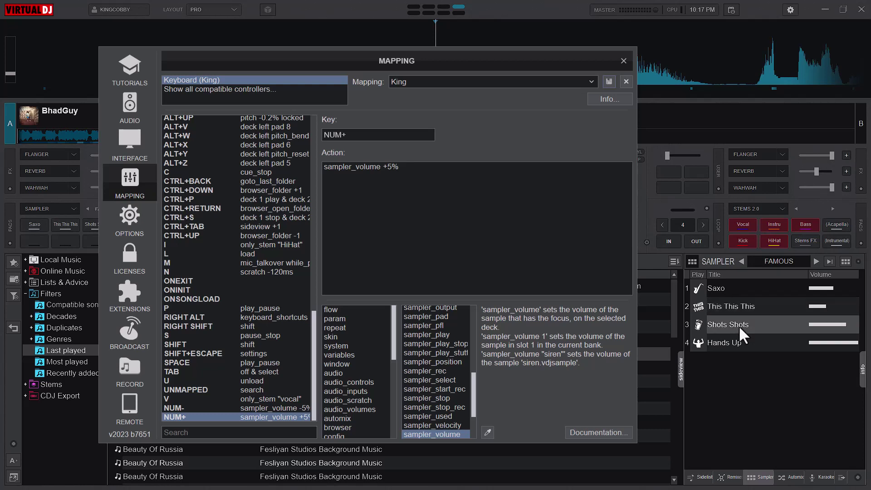
key("KP_Subtract")
key("KP_Subtract")
key("KP_Subtract")
Lower the Hands Up volume and nudge This This This back up slightly.
left_click(825, 341)
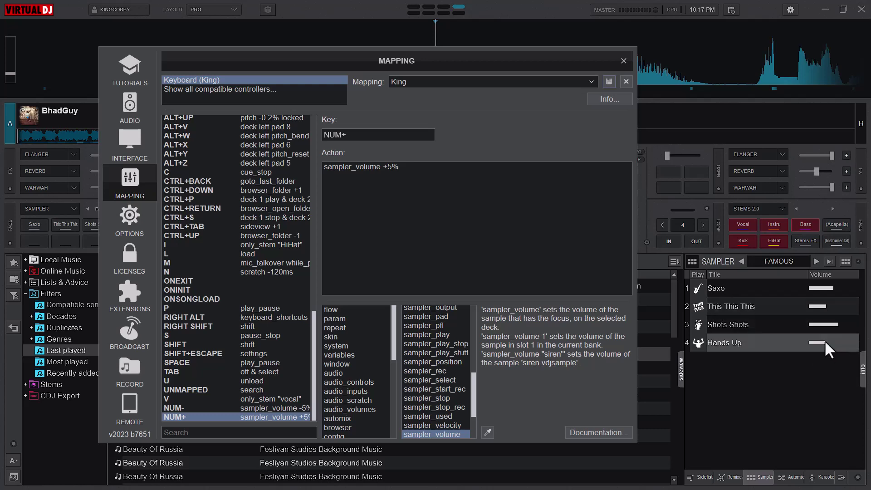
key("KP_Add")
key("KP_Add")
key("KP_Add")
key("KP_Add")
key("KP_Add")
key("KP_Add")
key("KP_Add")
key("KP_Add")
key("KP_Add")
key("KP_Add")
key("KP_Add")
key("KP_Add")
key("KP_Add")
key("KP_Add")
key("KP_Subtract")
key("KP_Subtract")
key("KP_Subtract")
key("KP_Subtract")
key("KP_Subtract")
key("KP_Subtract")
key("KP_Subtract")
key("KP_Subtract")
left_click(752, 303)
key("KP_Add")
key("KP_Add")
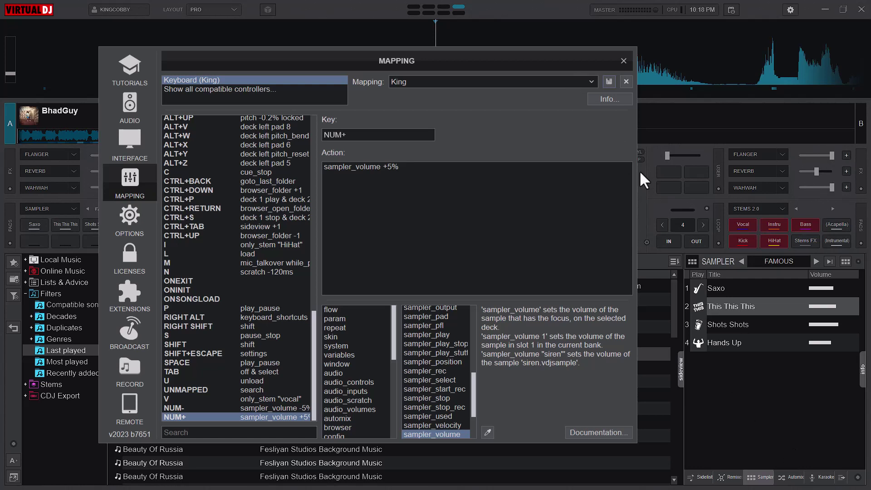
Close the Mapping settings window.
left_click(620, 62)
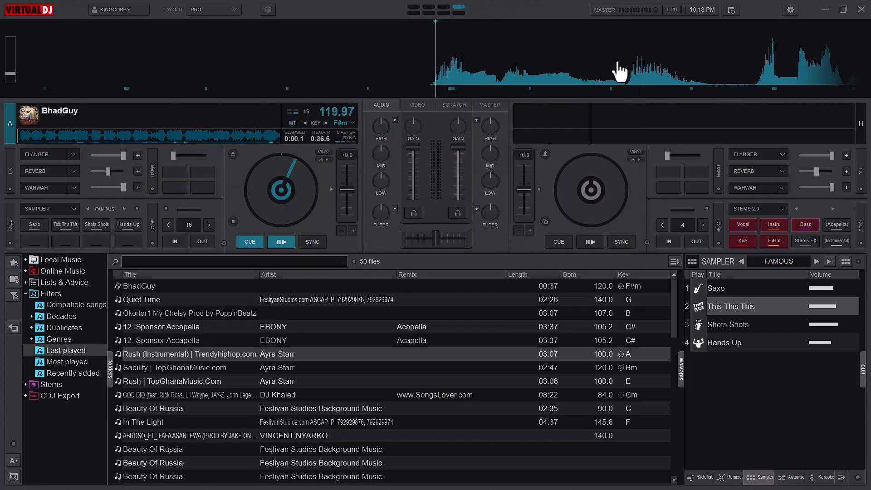